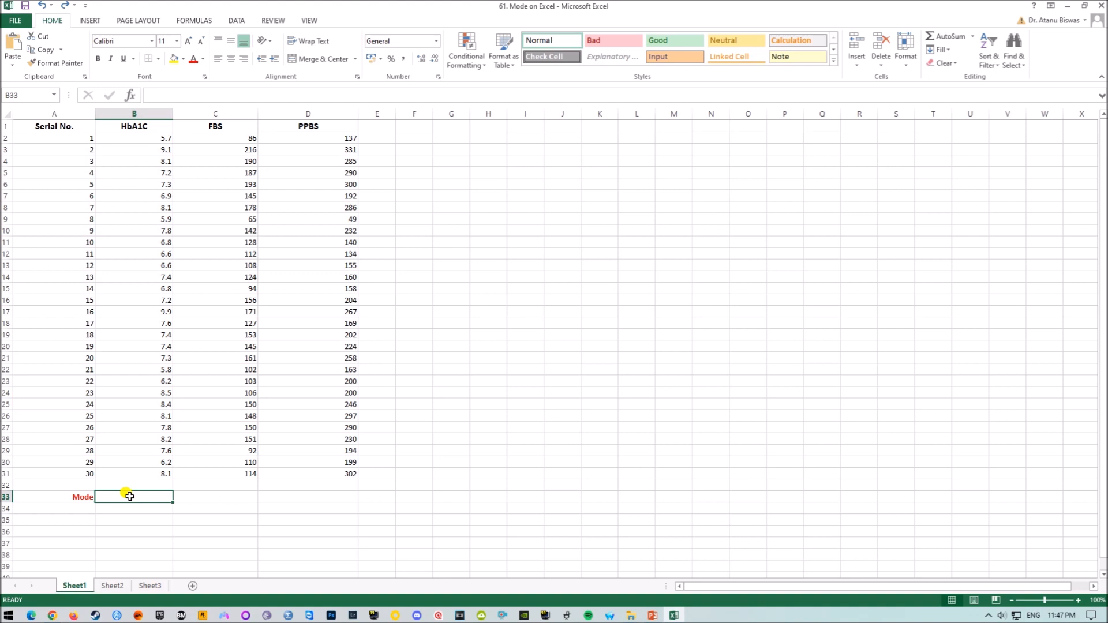
Enter =MODE.MULT(B2:B31) as an array formula across B33:B37 below the HbA1C column
drag(130, 497, 134, 543)
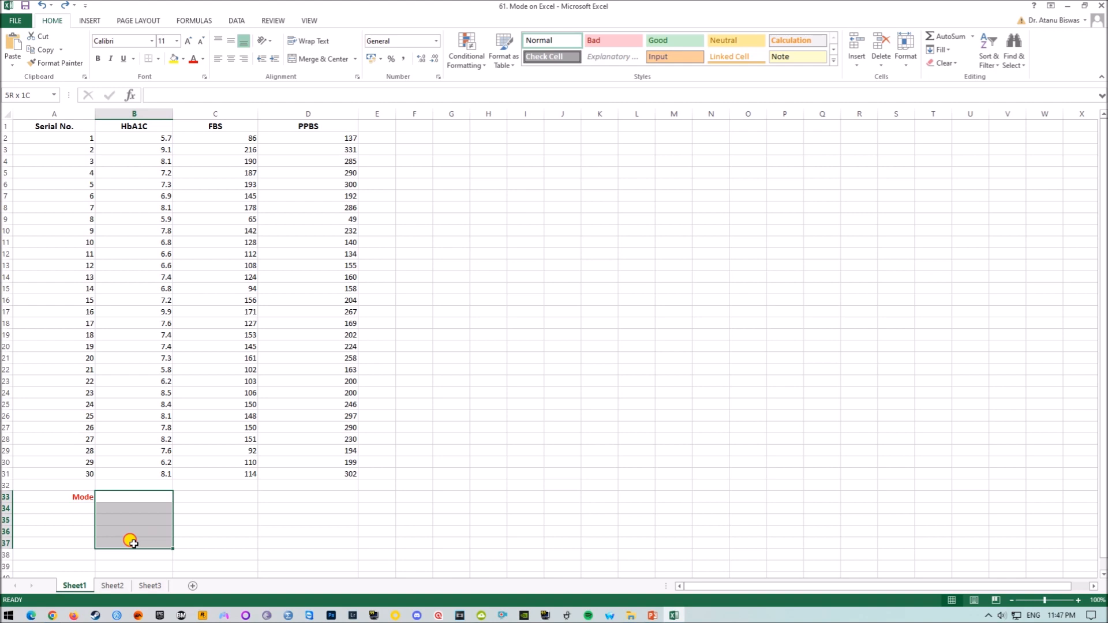
drag(134, 543, 134, 543)
text(=)
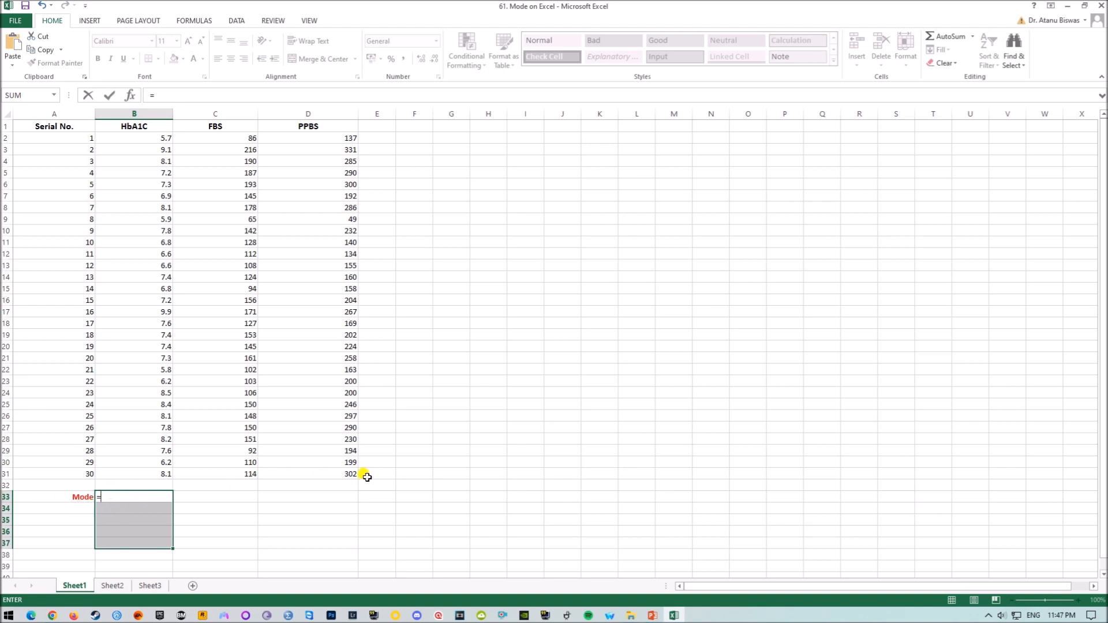
text(MOD)
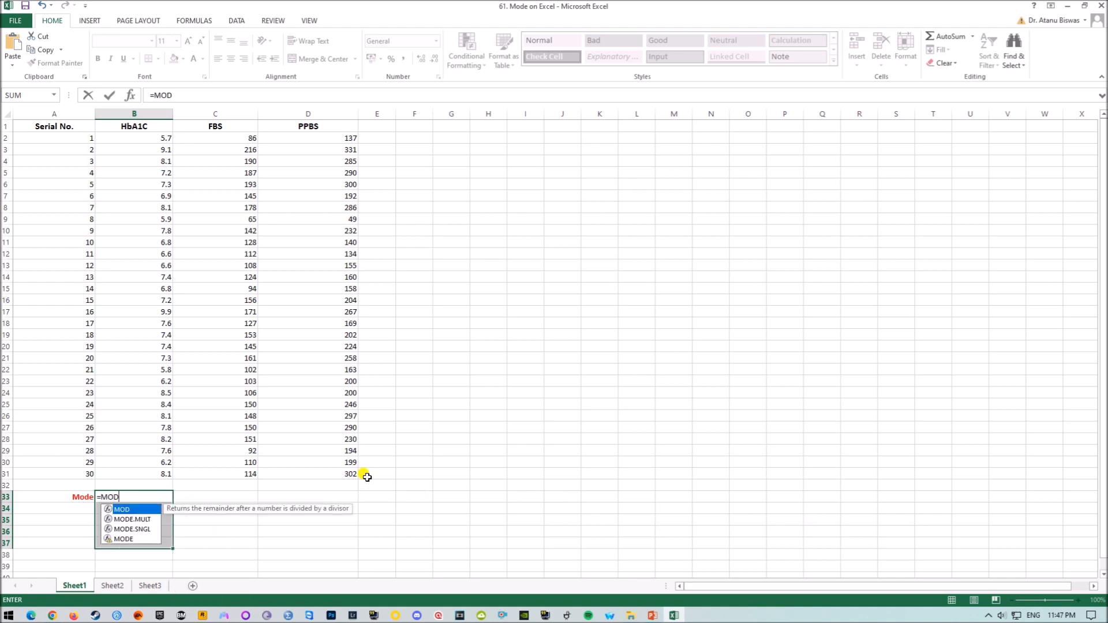
text(E.MULT)
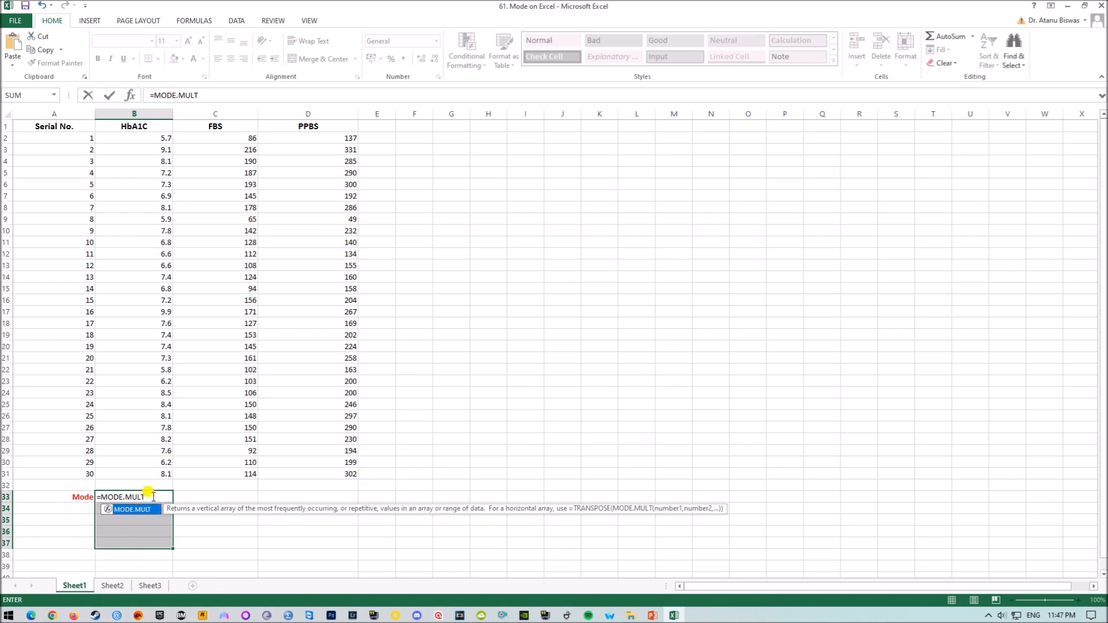
text(()
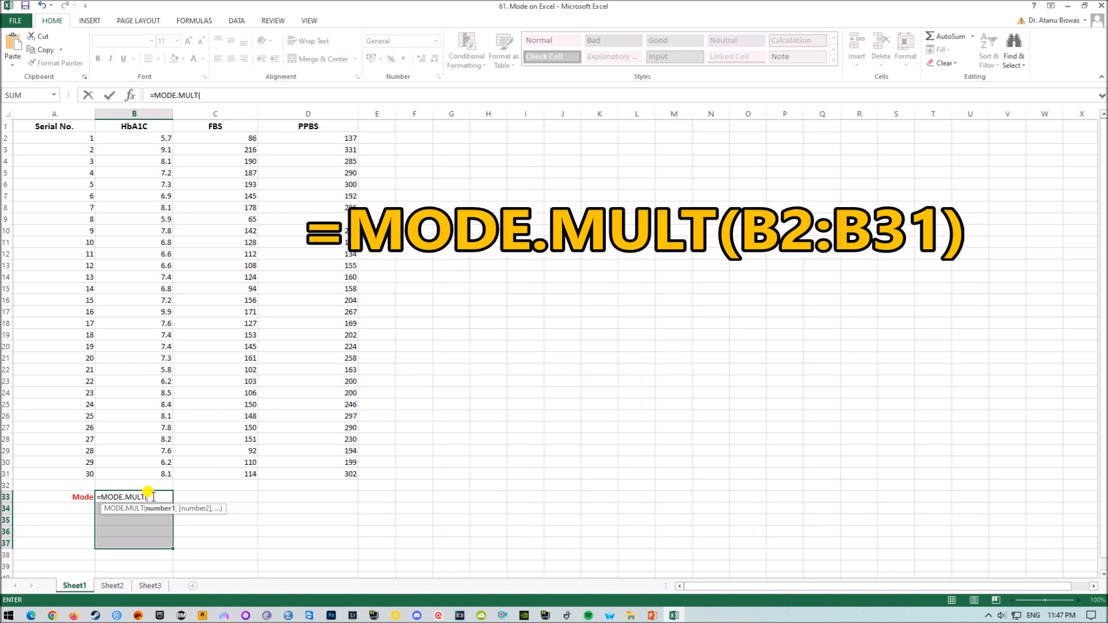
text(B2)
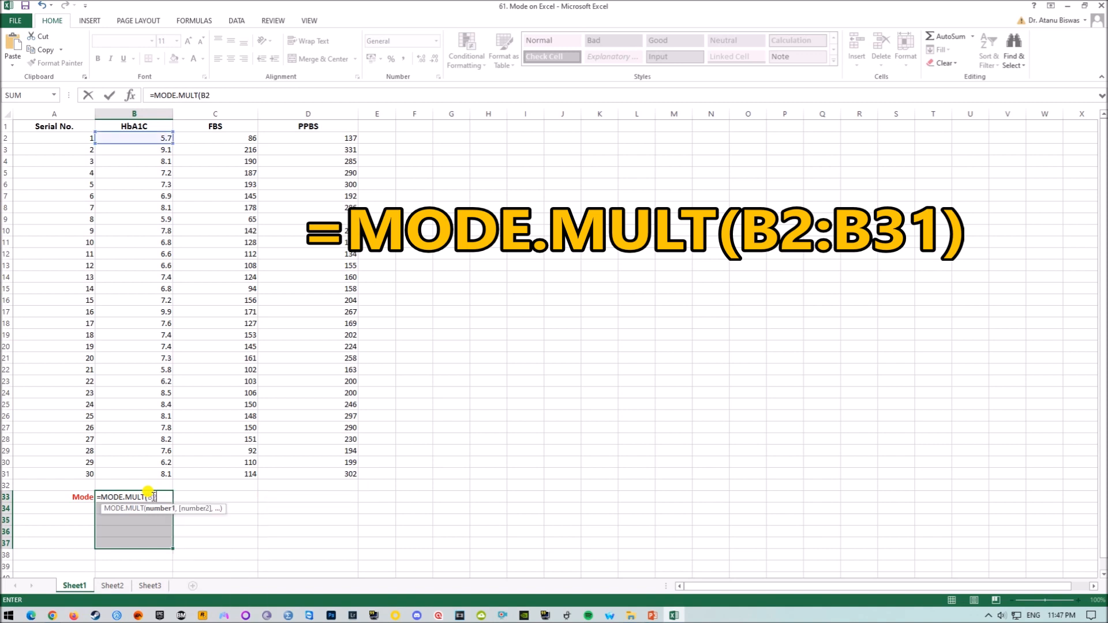
text(:B31)
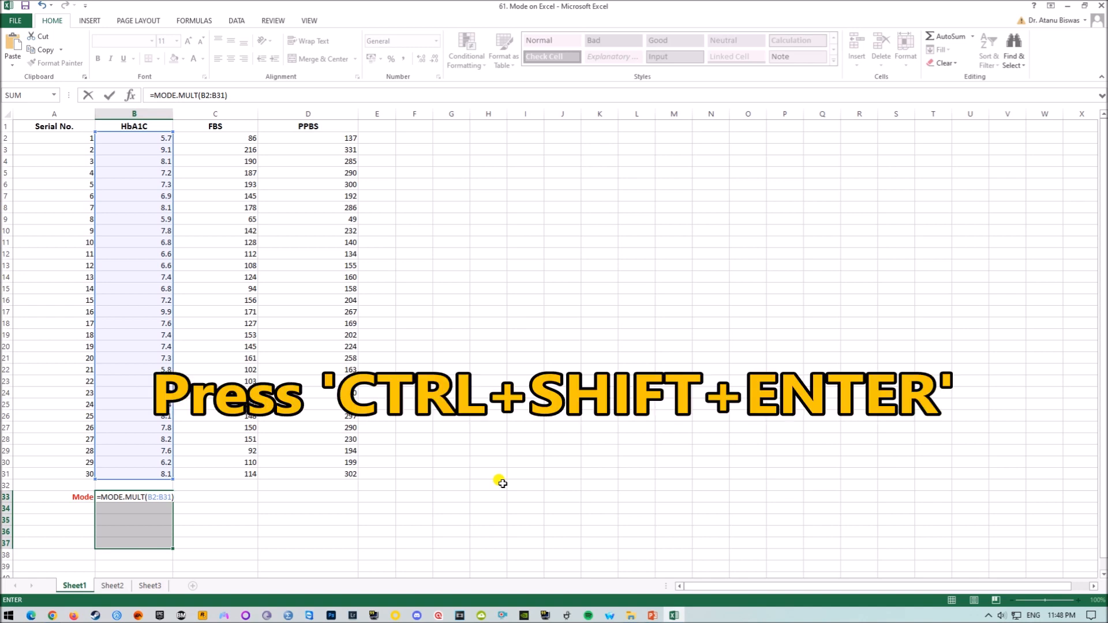
key(ctrl+shift+Return)
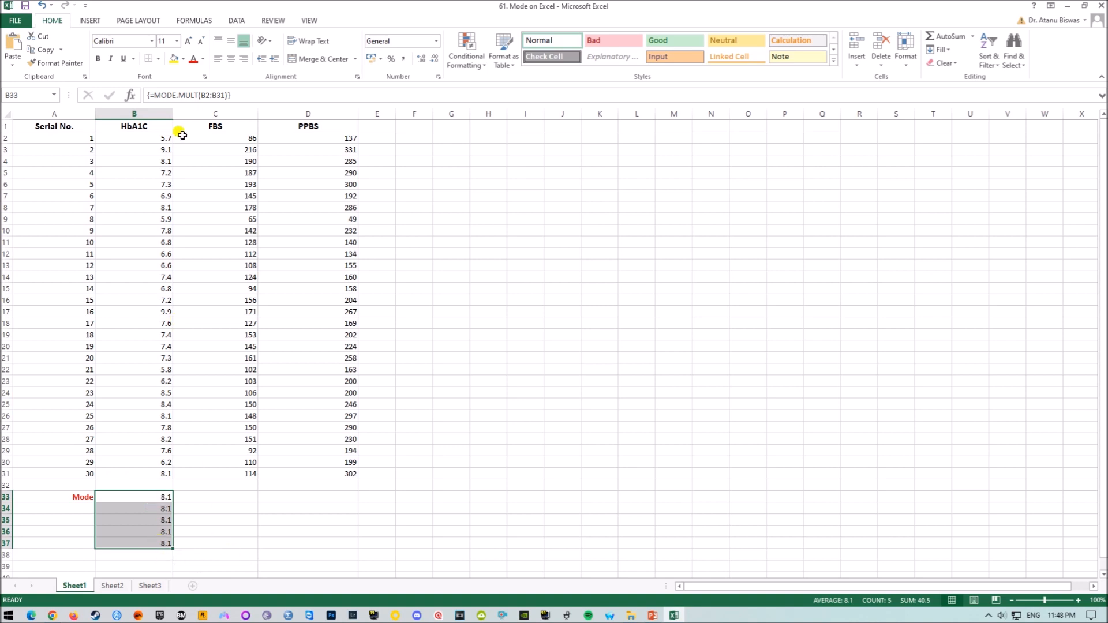
Review the HbA1C data range B2:B31 and the array results in B33:B37
click(146, 125)
drag(150, 137, 154, 472)
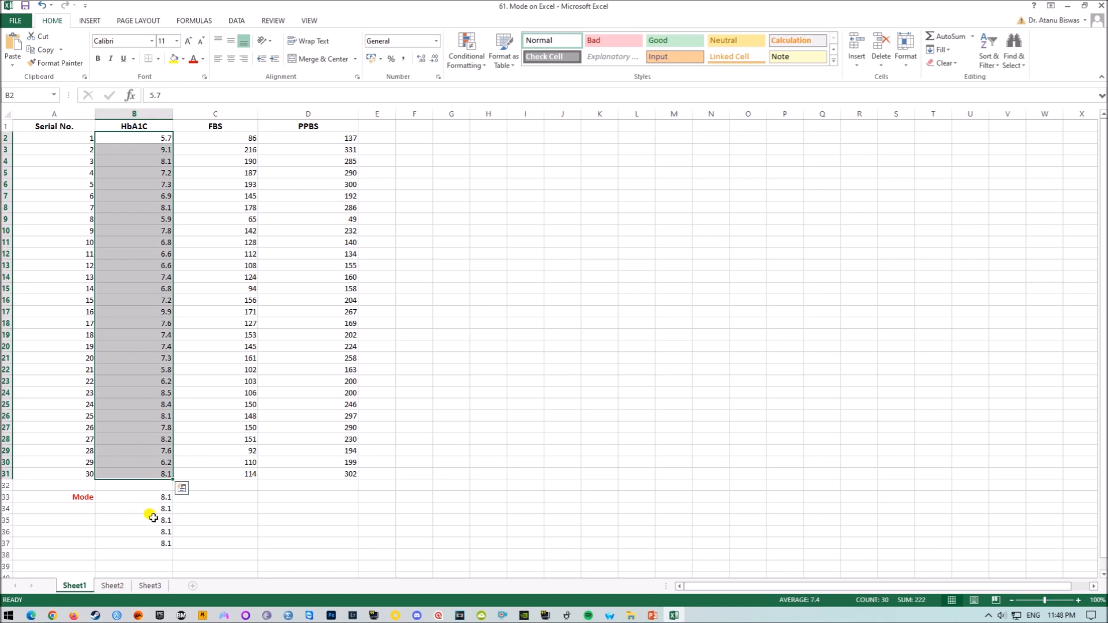
click(138, 497)
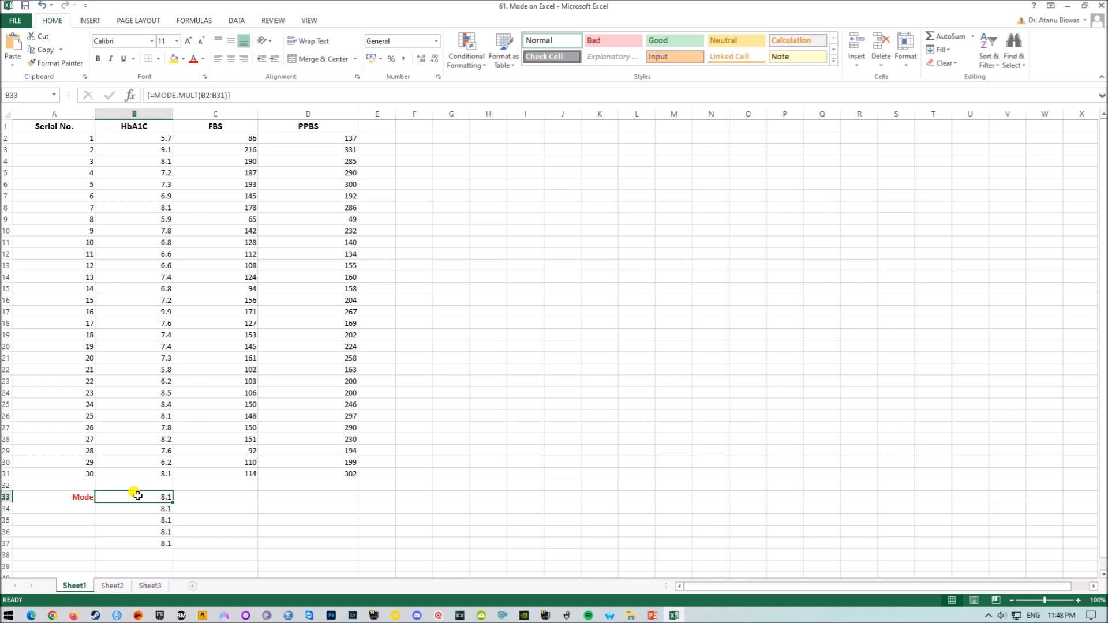
drag(137, 496, 139, 543)
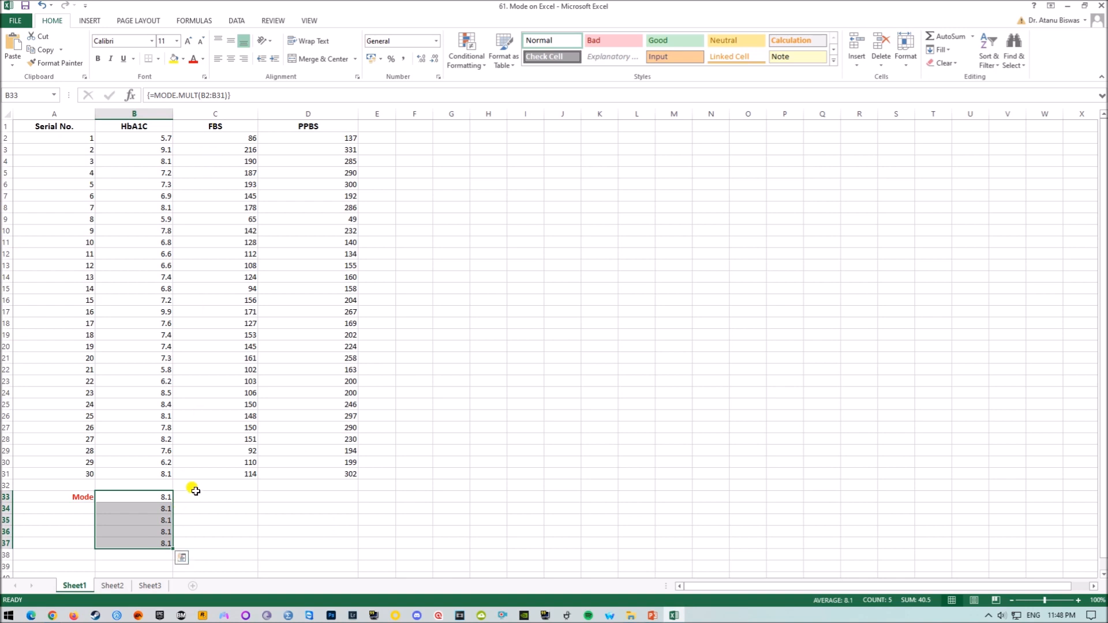
Enter =MODE.MULT(C2:C31) as an array formula across C33:C38 below the FBS column
drag(192, 495, 202, 555)
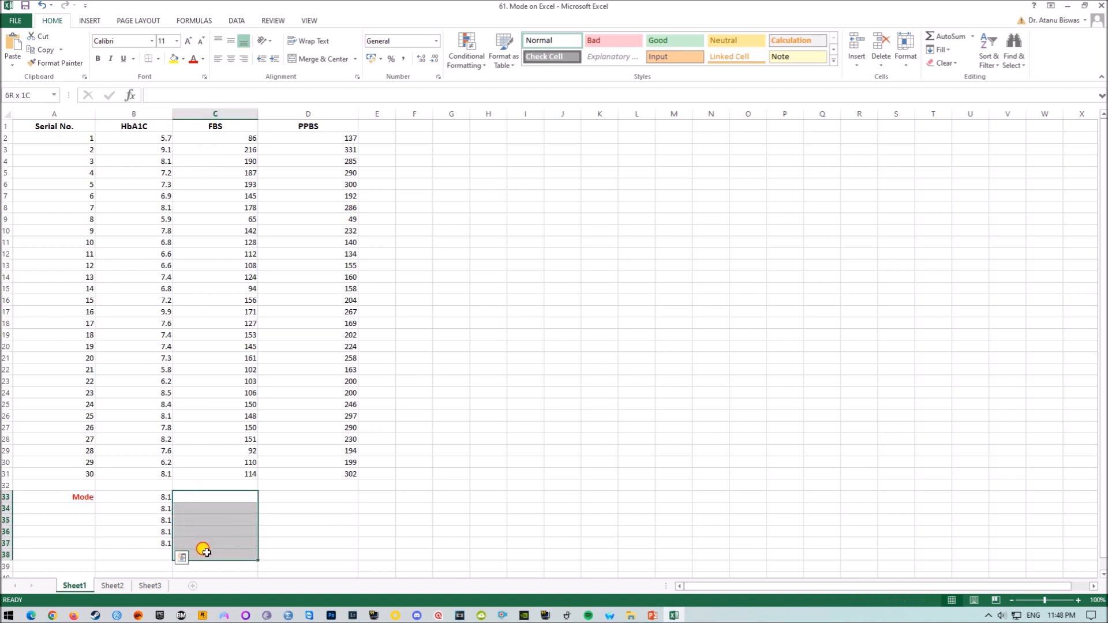
text(=)
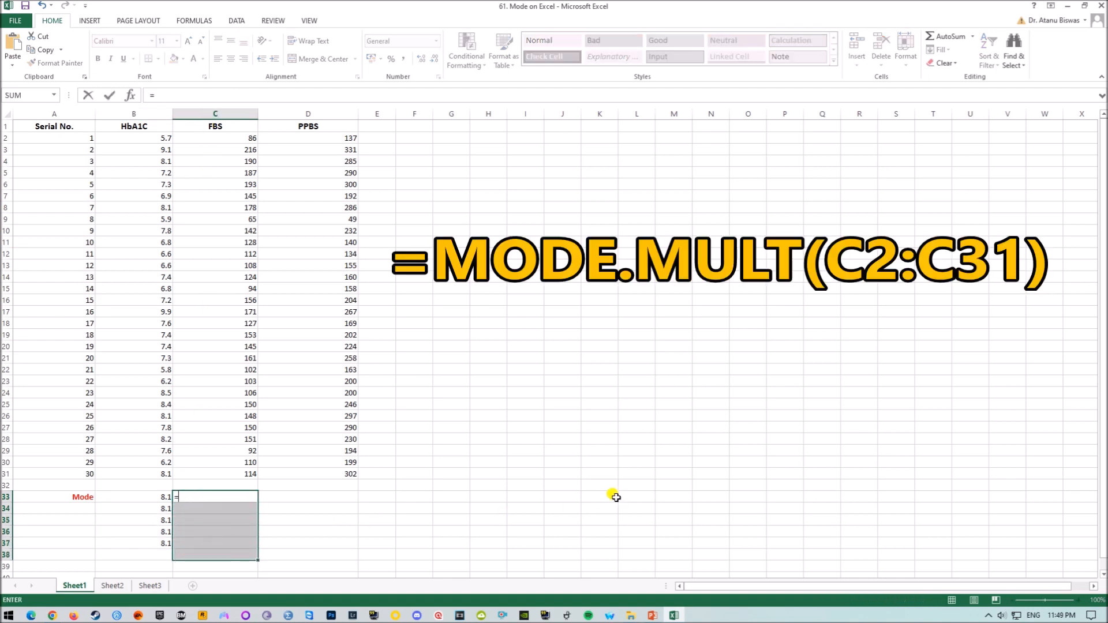
text(MOD)
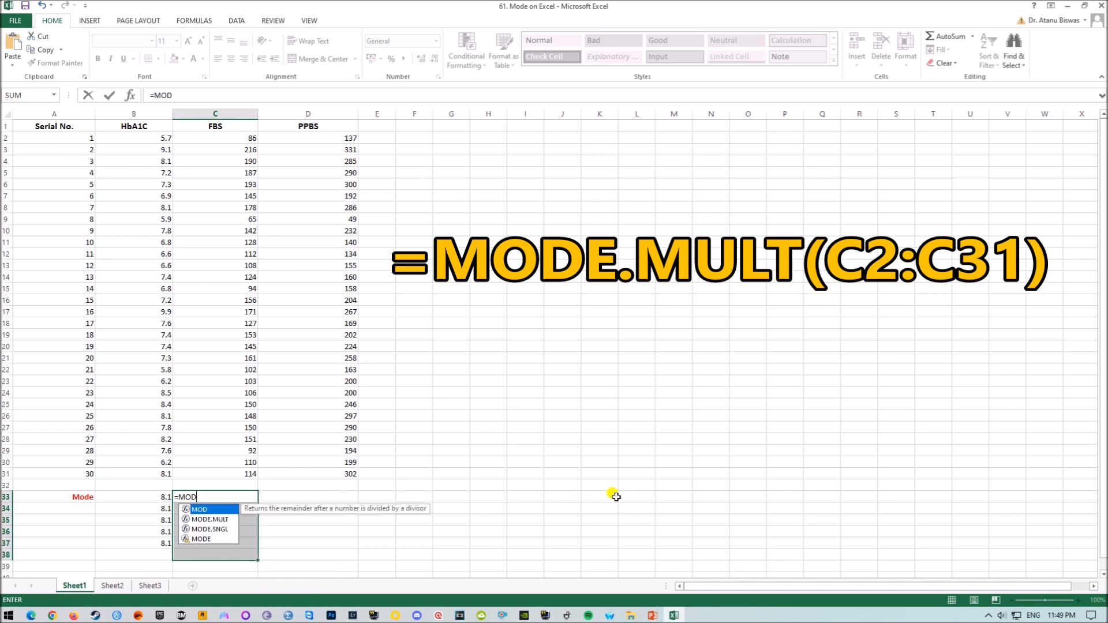
click(206, 521)
click(206, 520)
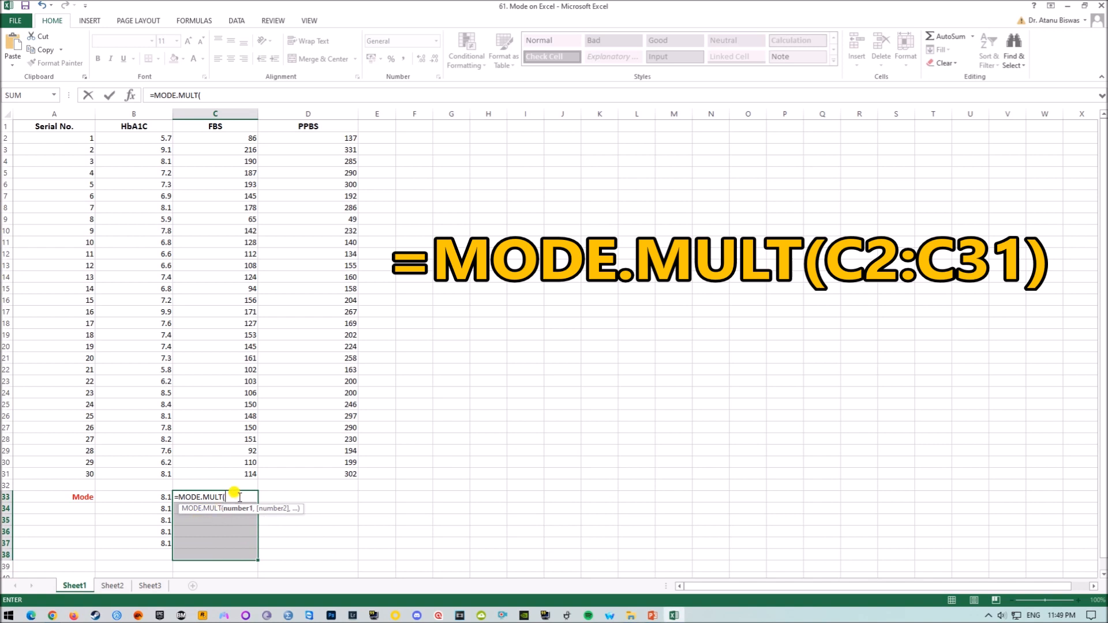
text(C2:C31)
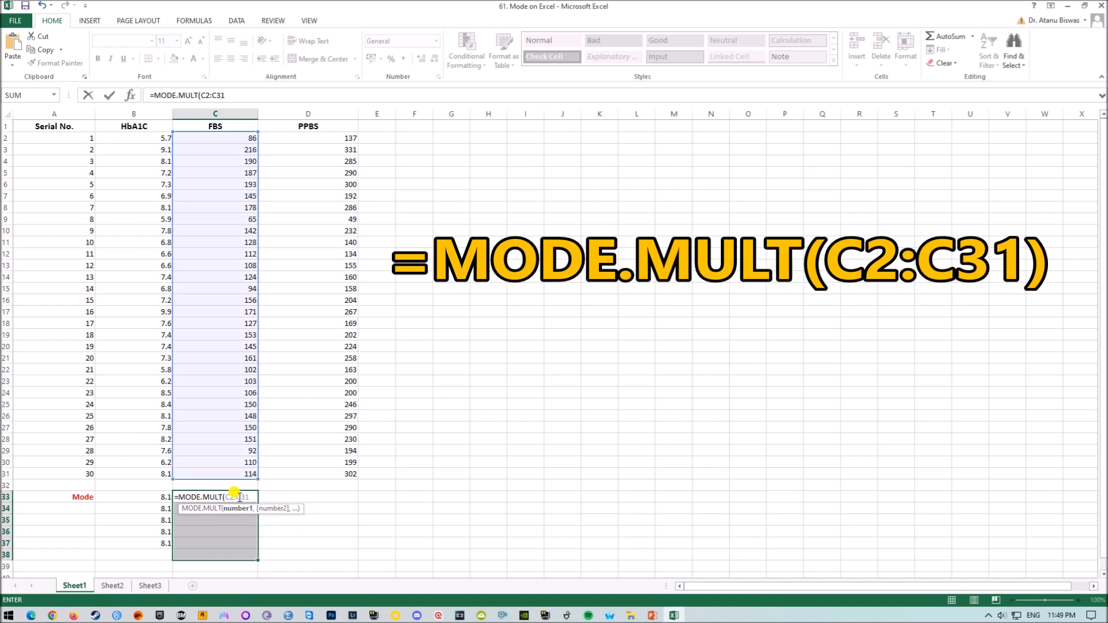
text())
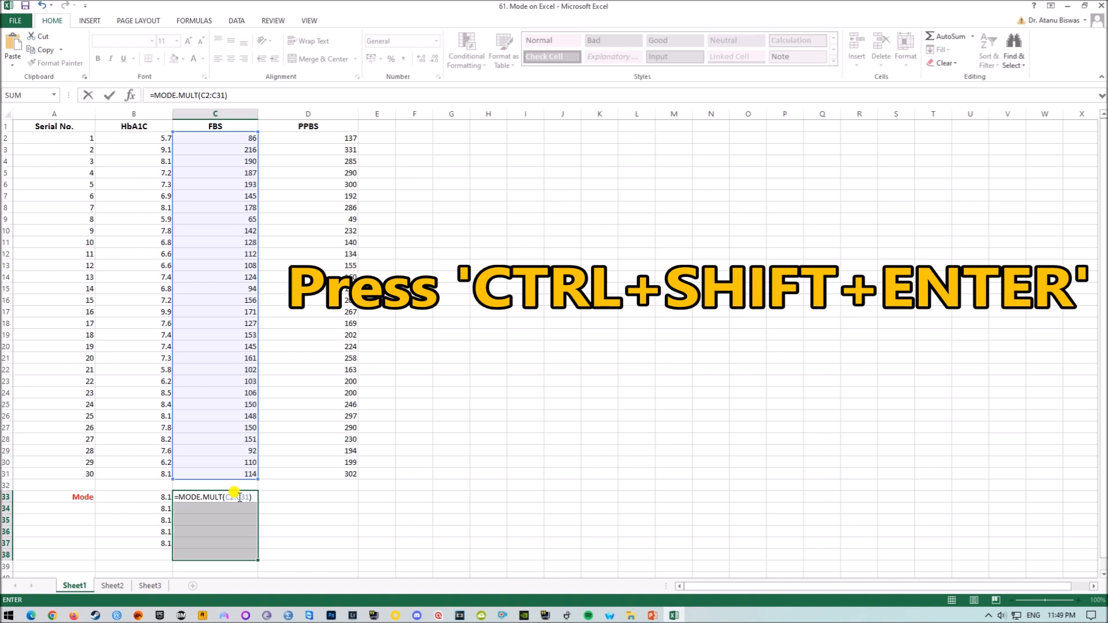
key(ctrl+shift+Return)
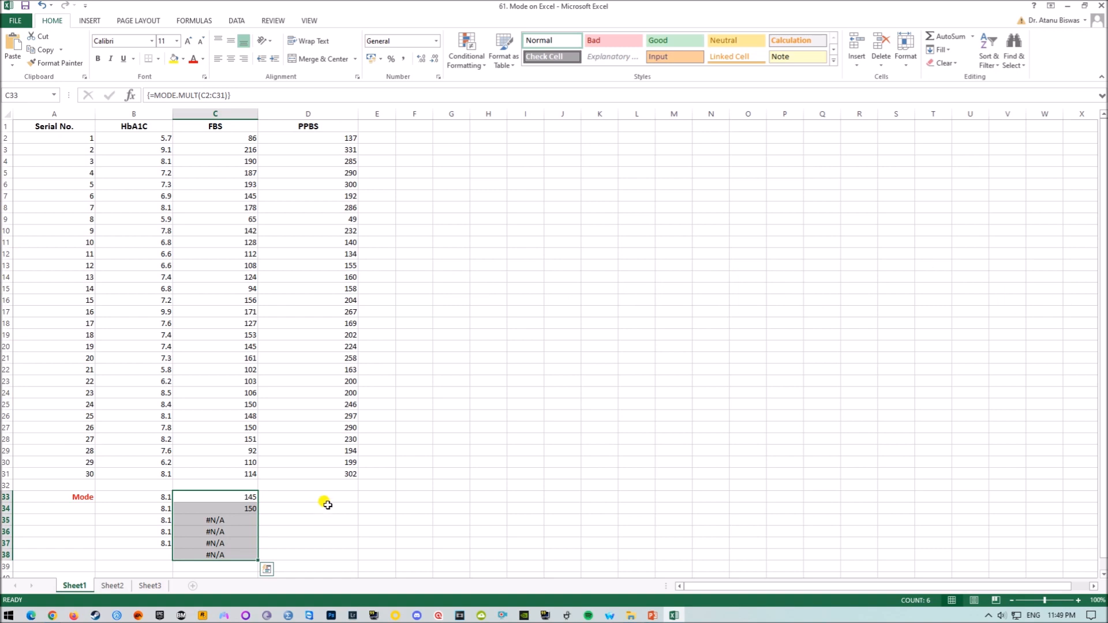
Inspect the FBS mode result cells in C33:C38
click(232, 498)
click(233, 508)
click(220, 522)
drag(220, 524, 219, 551)
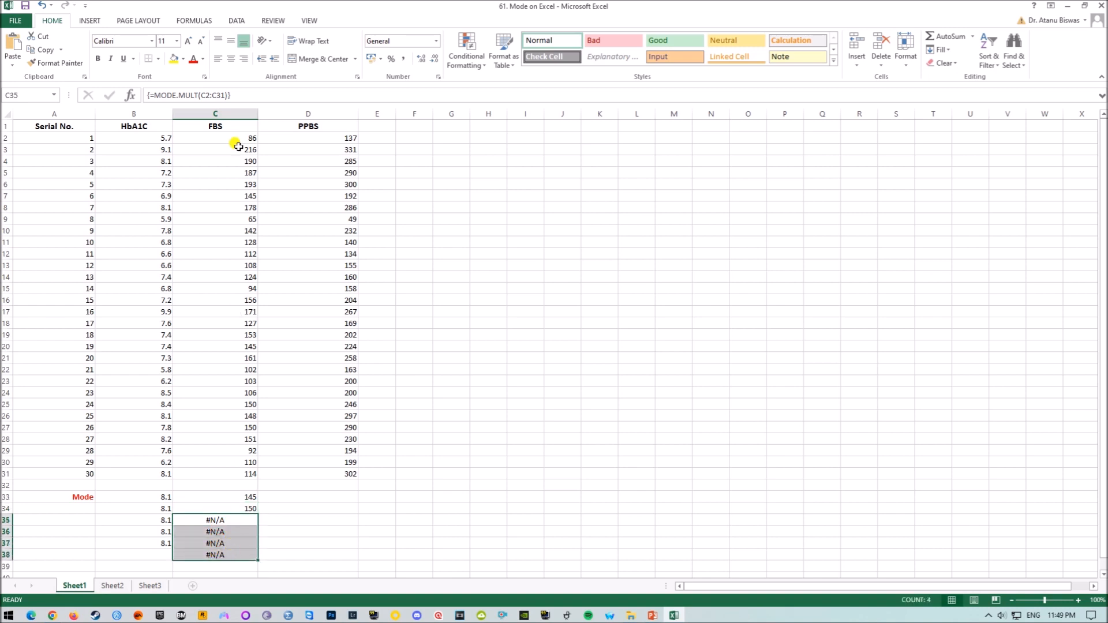
click(245, 497)
click(242, 508)
drag(223, 520, 222, 555)
click(244, 497)
click(241, 508)
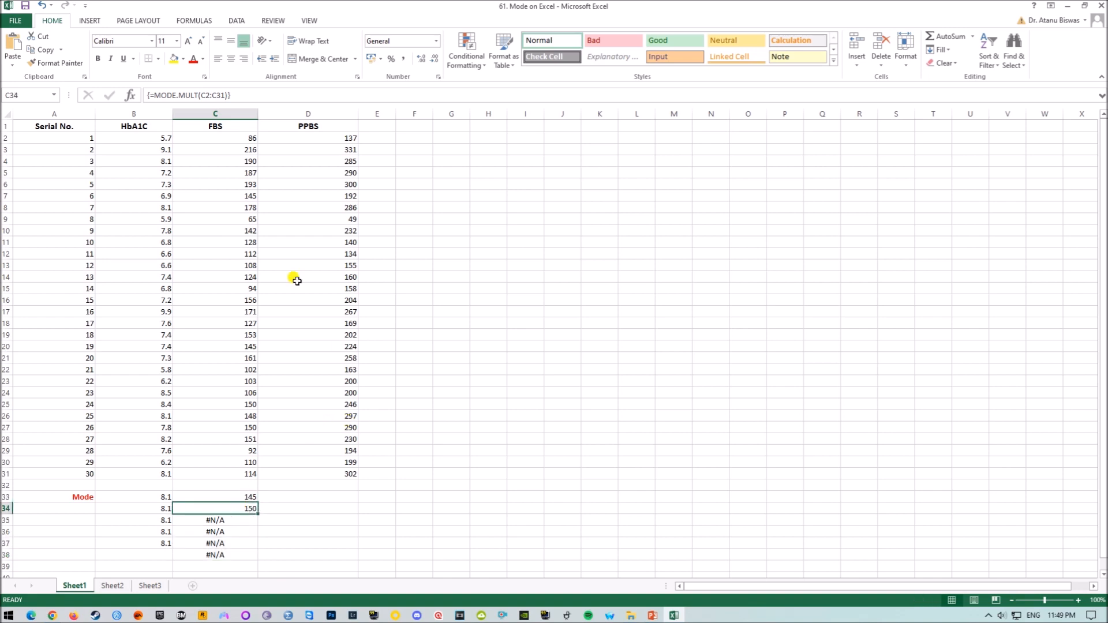
Enter =MODE.MULT(D2:D31) as an array formula across D33:D37 below the PPBS column
click(285, 499)
drag(287, 501, 289, 542)
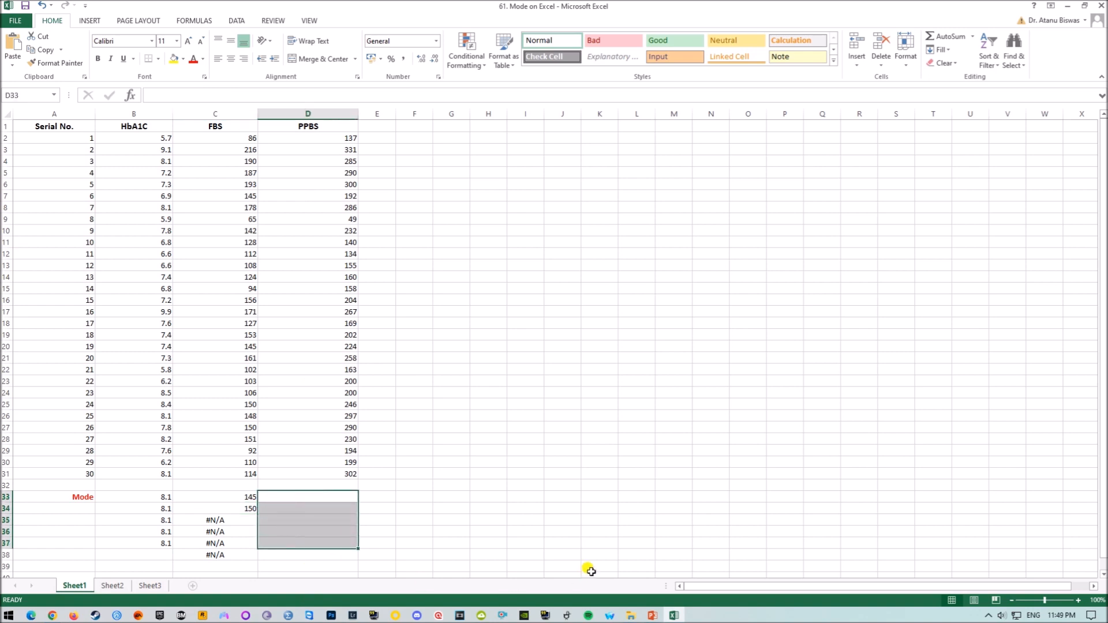
text(=)
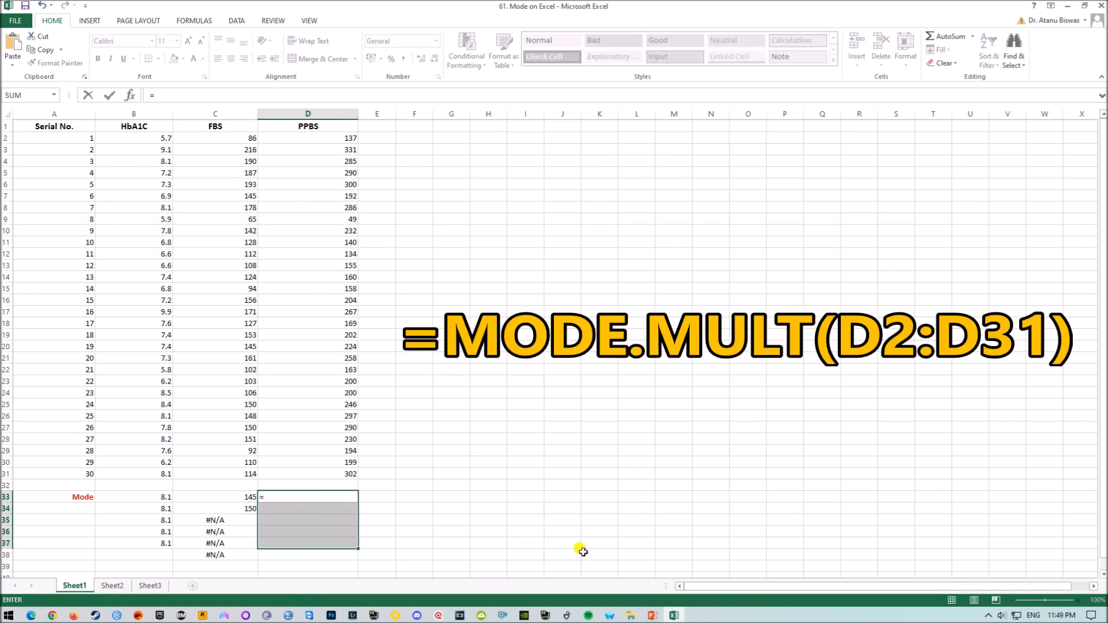
text(MODE)
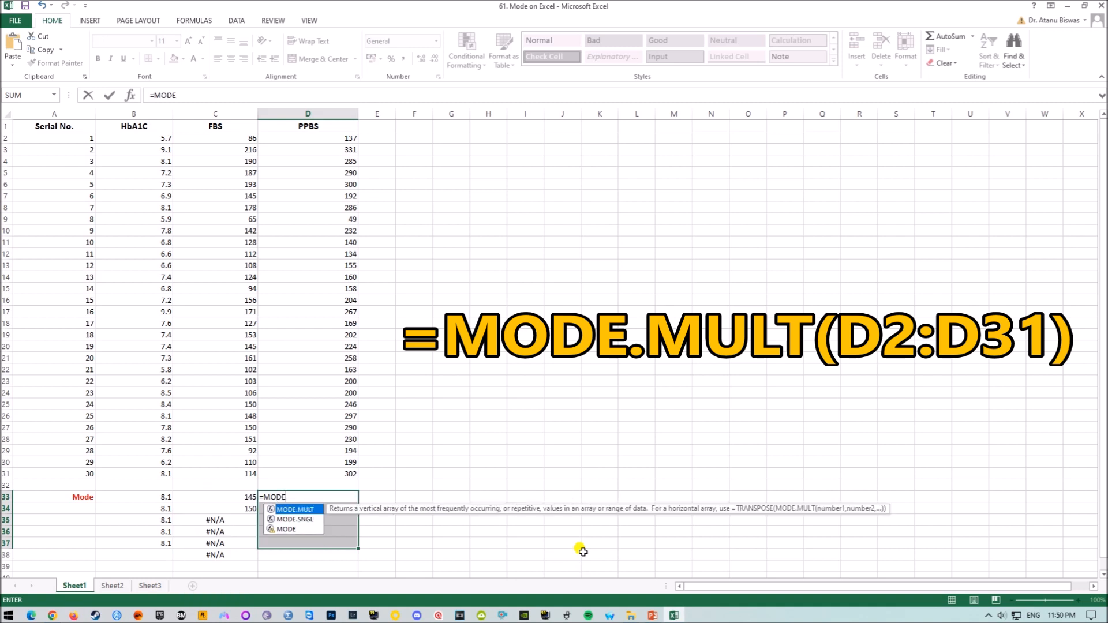
text(.MULT)
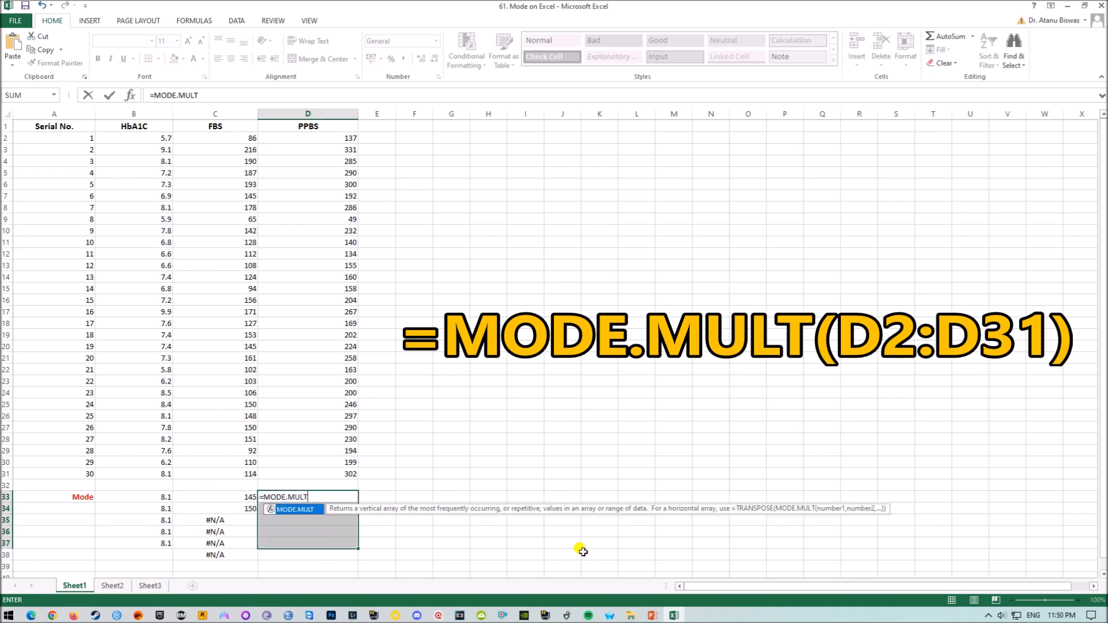
text((D)
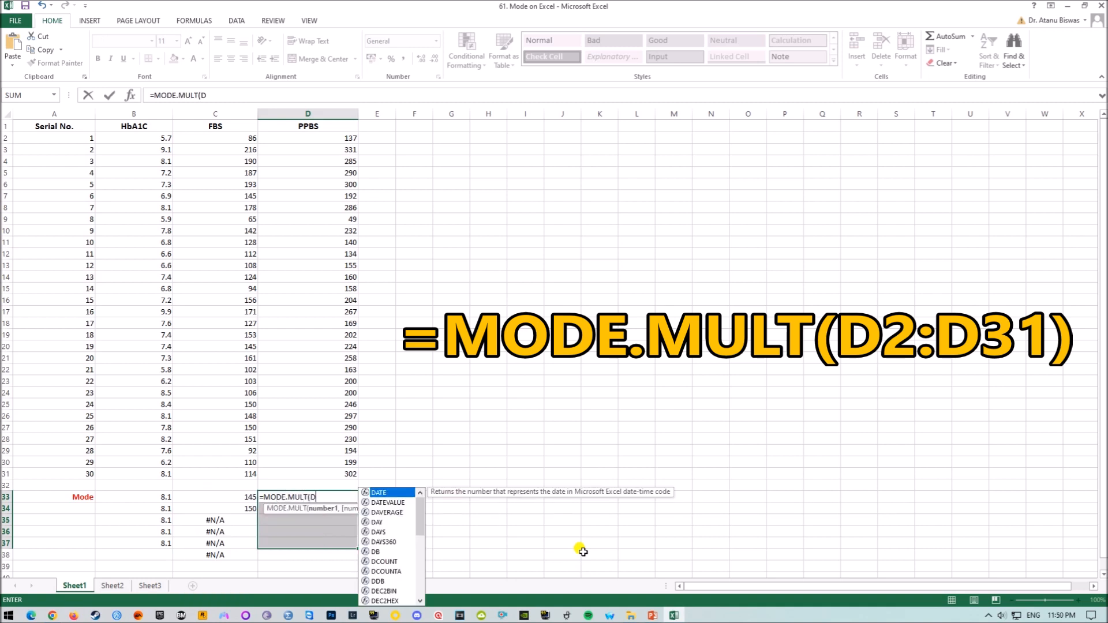
text(2:D31)
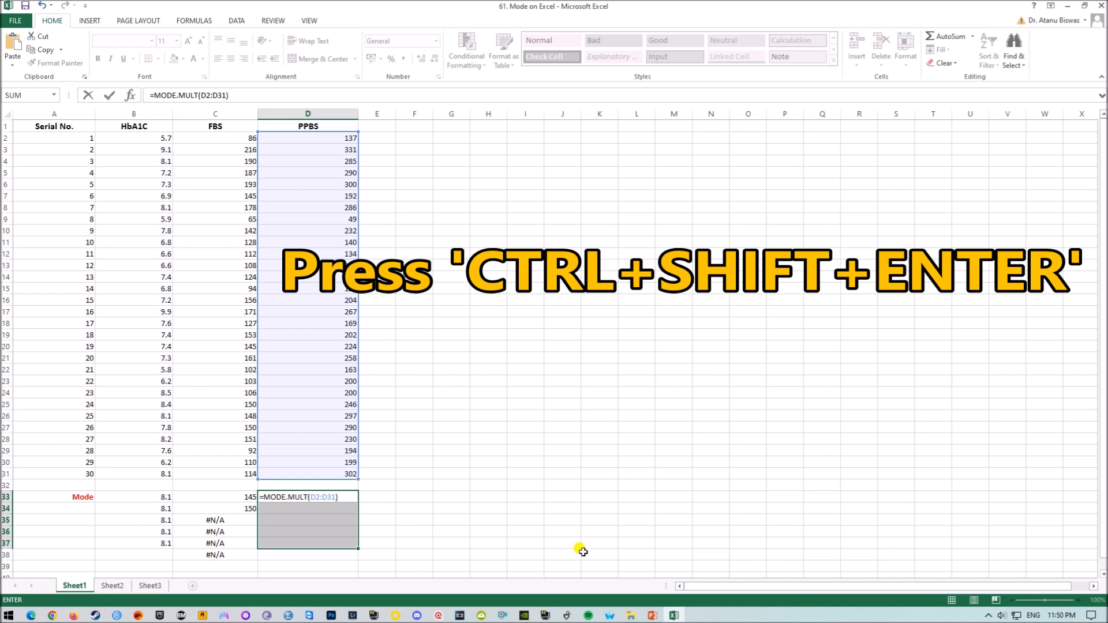
key(ctrl+shift+Return)
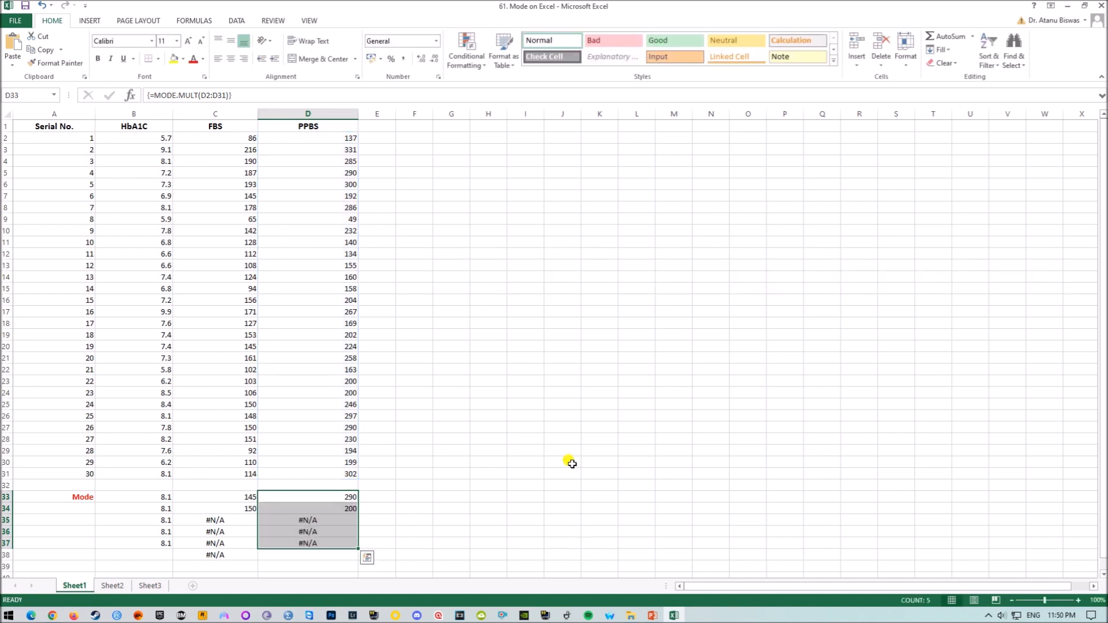
Inspect the PPBS mode result cells in D33:D37
click(344, 498)
click(341, 509)
click(340, 497)
click(343, 509)
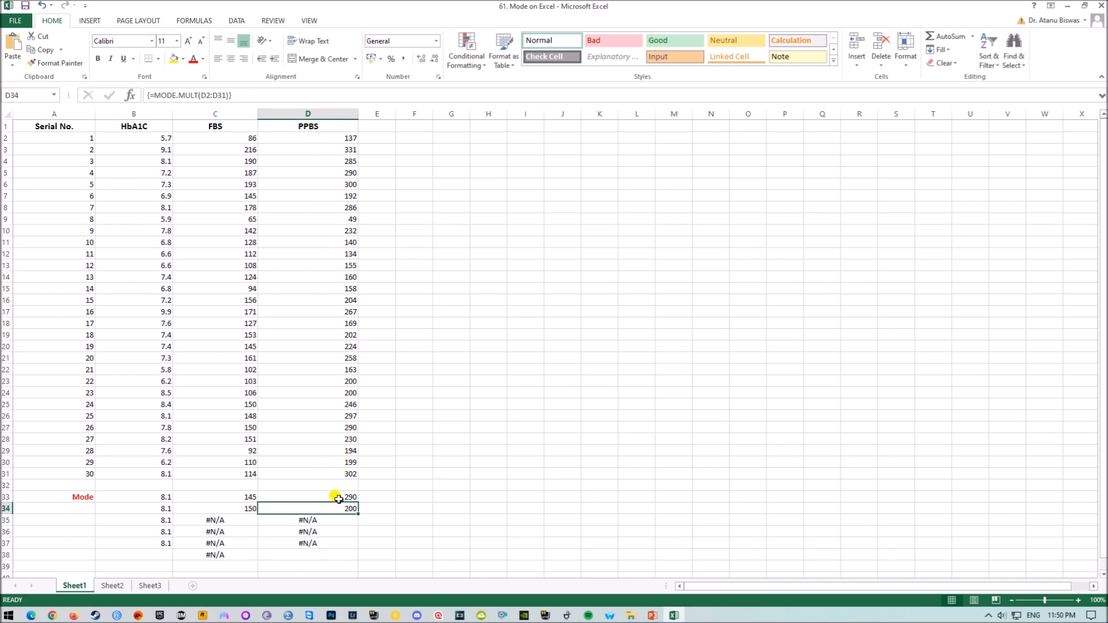
mouse_move(319, 522)
mouse_down()
mouse_move(316, 543)
mouse_move(325, 537)
mouse_up()
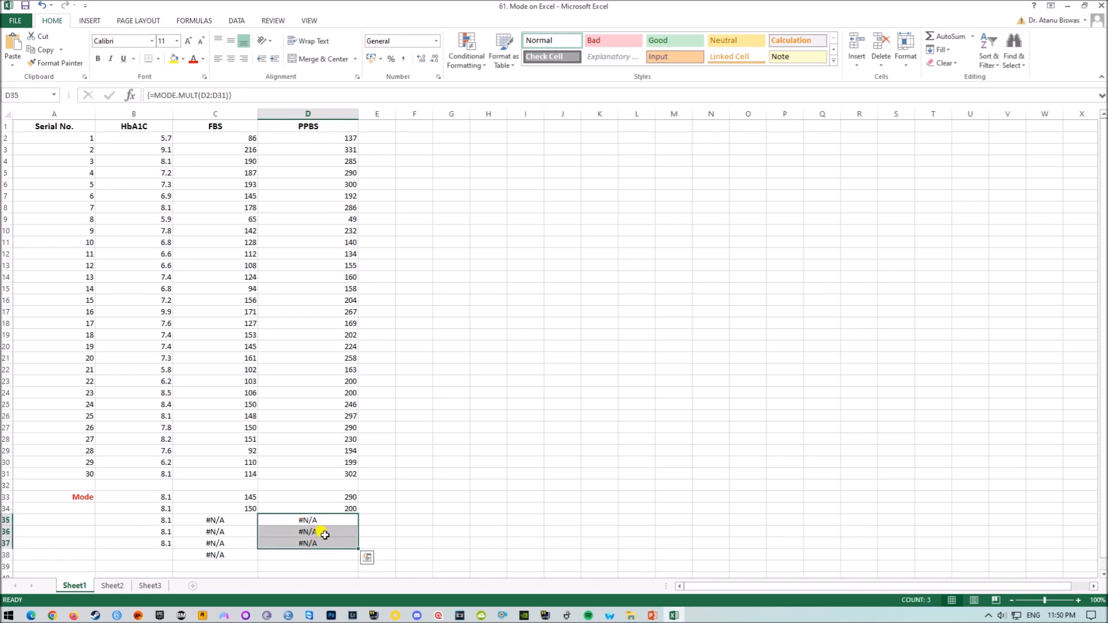